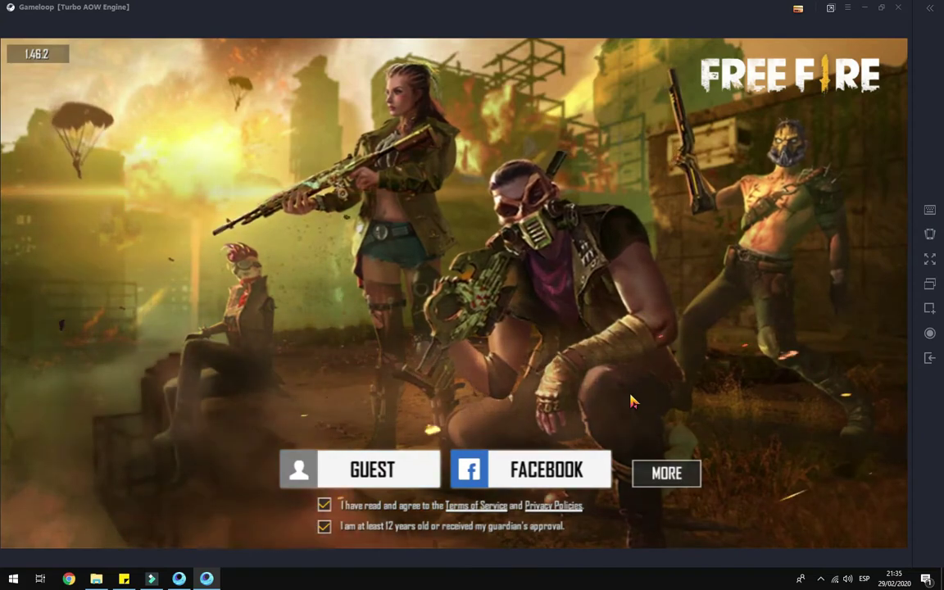
# Try to log in to Free Fire with the Google account option two times, dismissing the login error after each attempt.
pyautogui.click(669, 480)
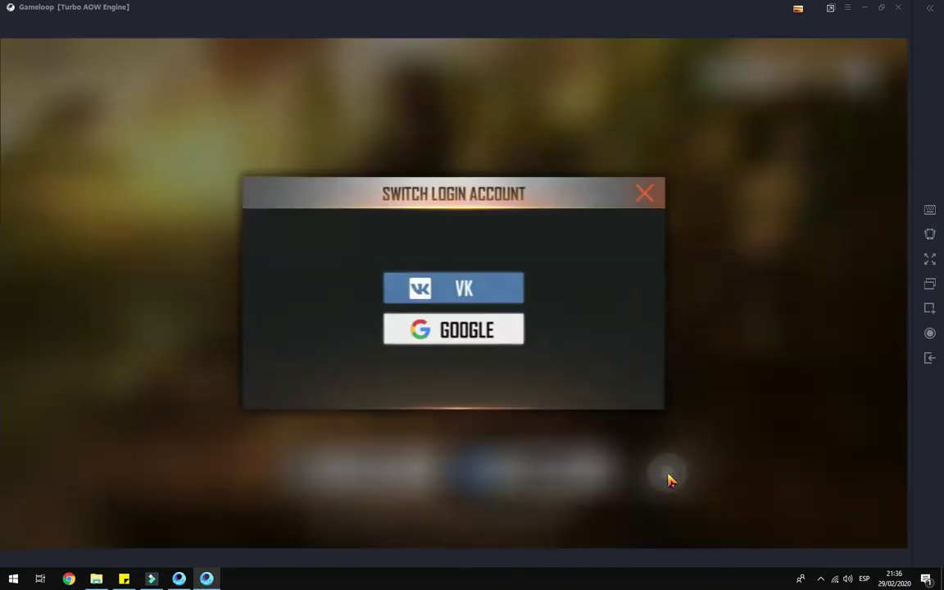
pyautogui.click(463, 345)
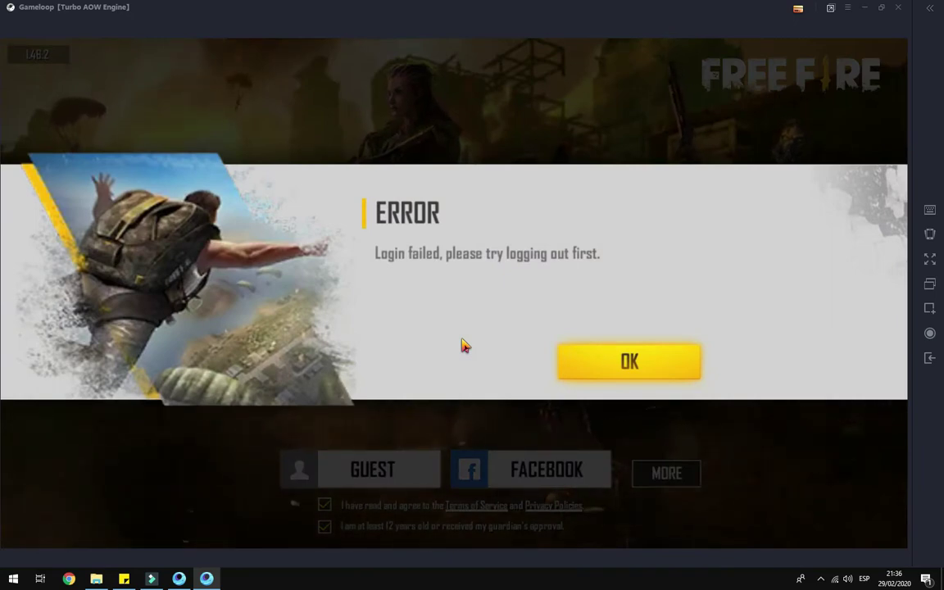
pyautogui.click(608, 372)
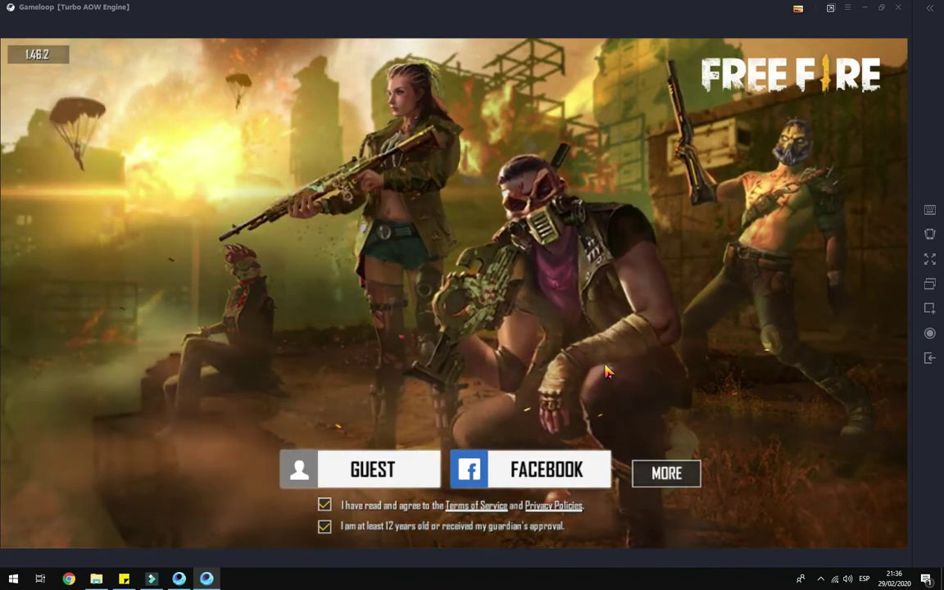
pyautogui.click(662, 473)
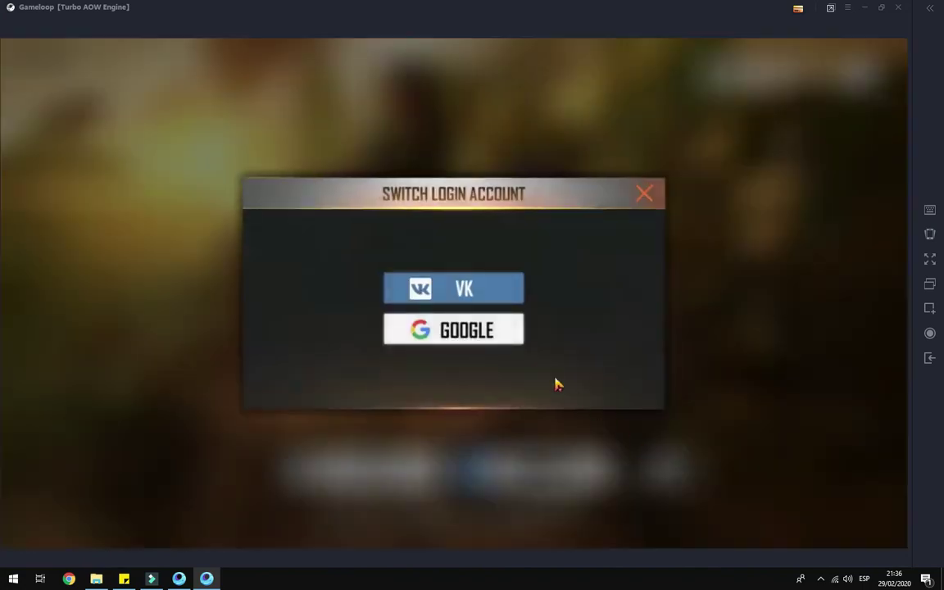
pyautogui.click(473, 328)
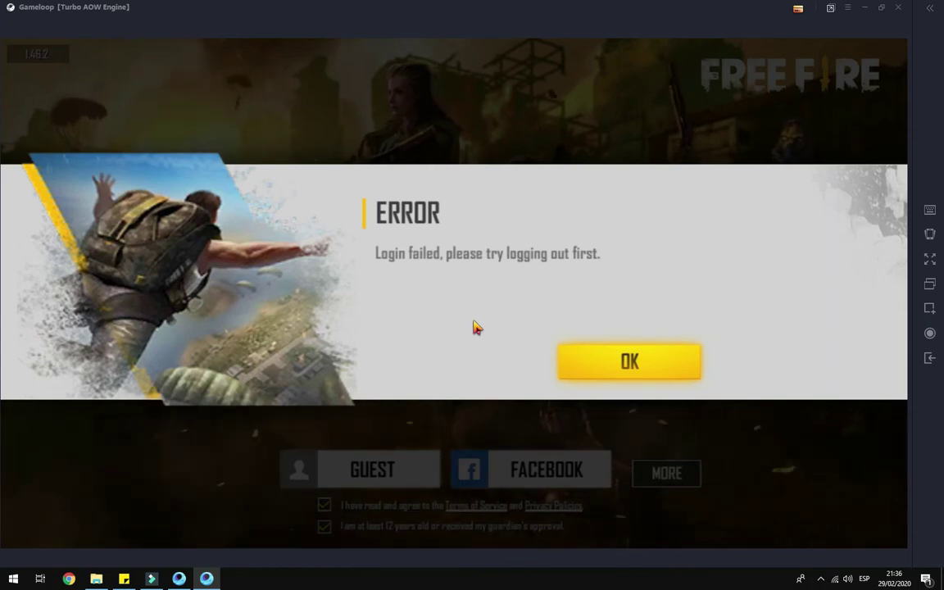
pyautogui.click(630, 365)
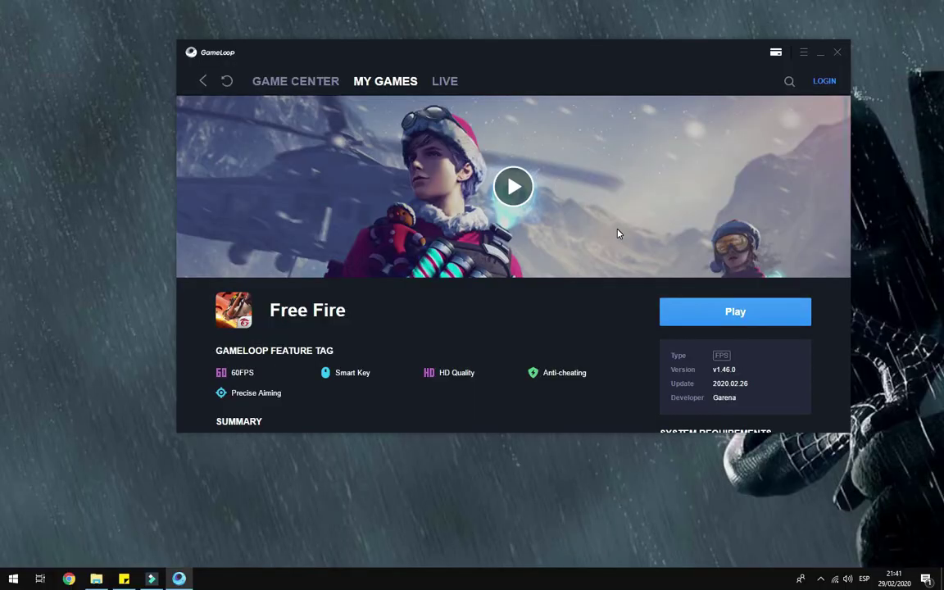
# Return to the game library and look through the PUBG MOBILE, Call of Duty and Free Fire pages.
pyautogui.click(205, 82)
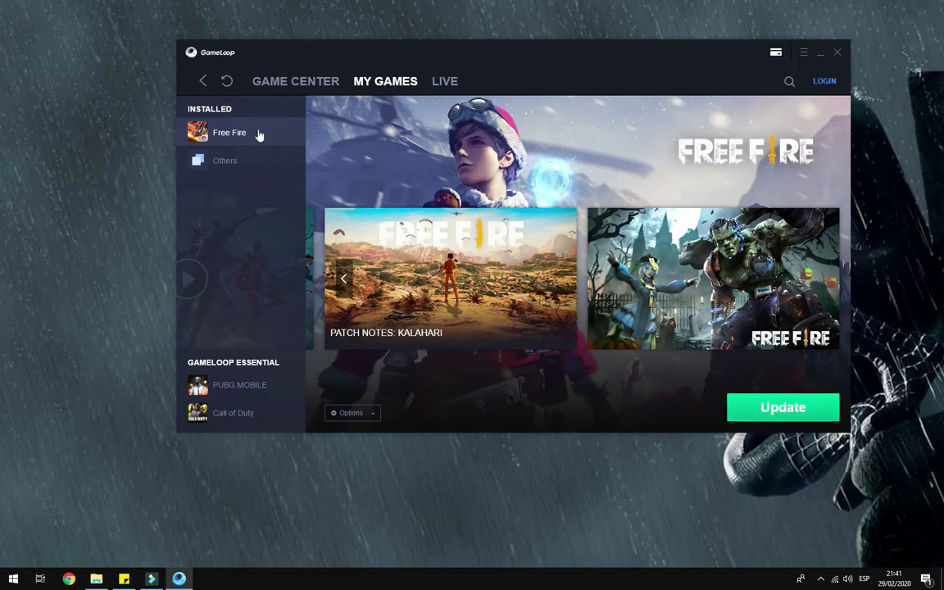
pyautogui.click(314, 84)
pyautogui.click(368, 82)
pyautogui.click(236, 390)
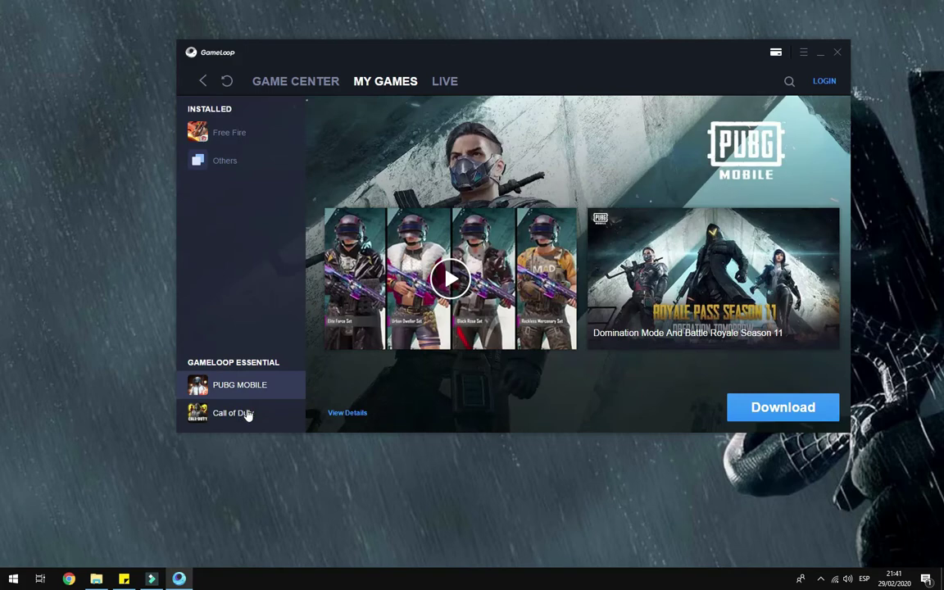
pyautogui.click(248, 415)
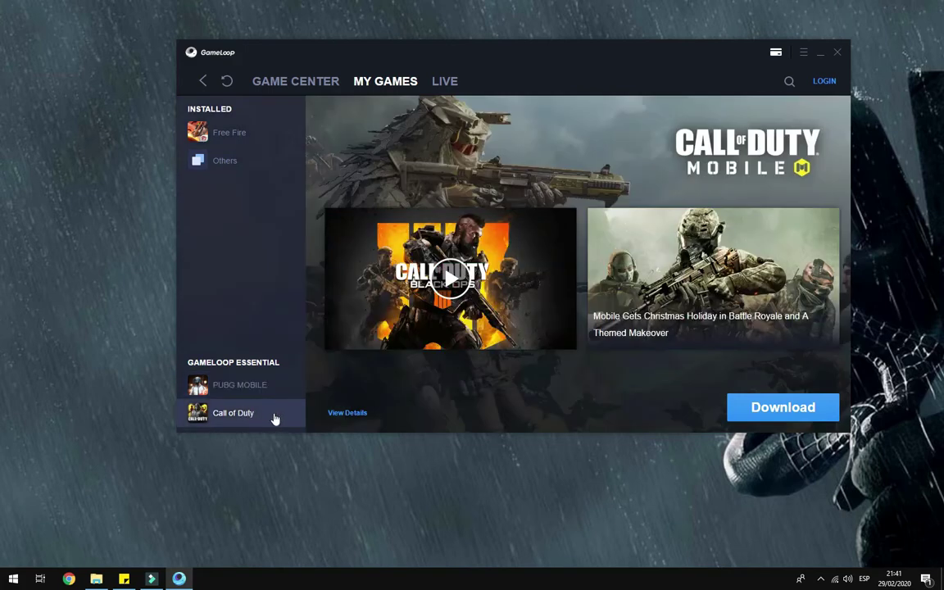
pyautogui.click(223, 139)
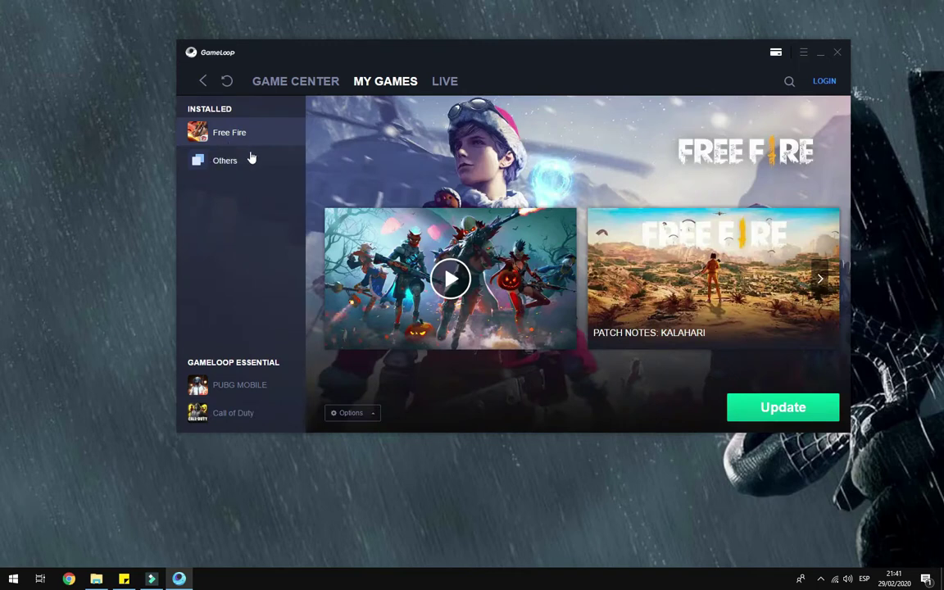
# Show the other installed apps and examine Google Installer's details page, including its summary and system requirements.
pyautogui.click(244, 164)
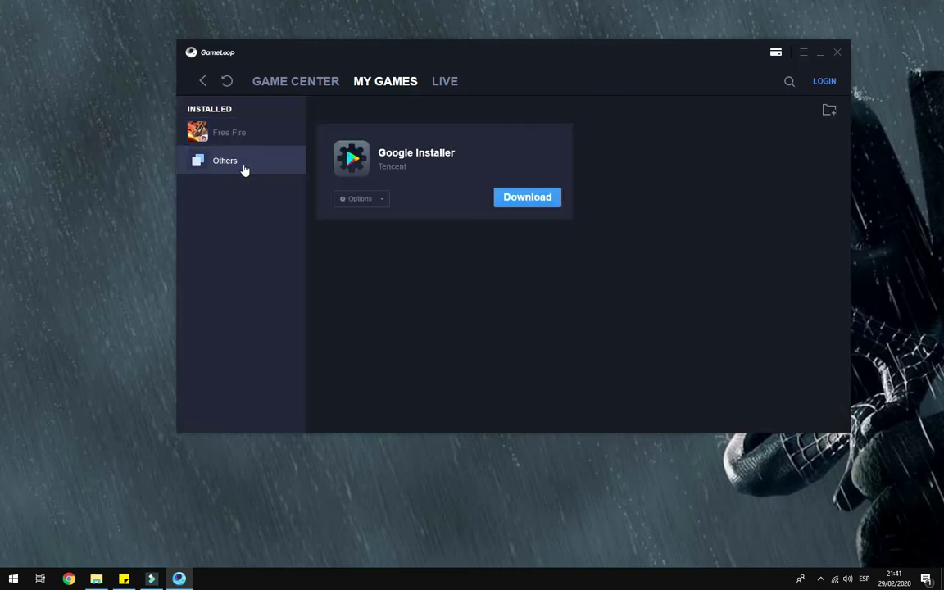
pyautogui.click(236, 138)
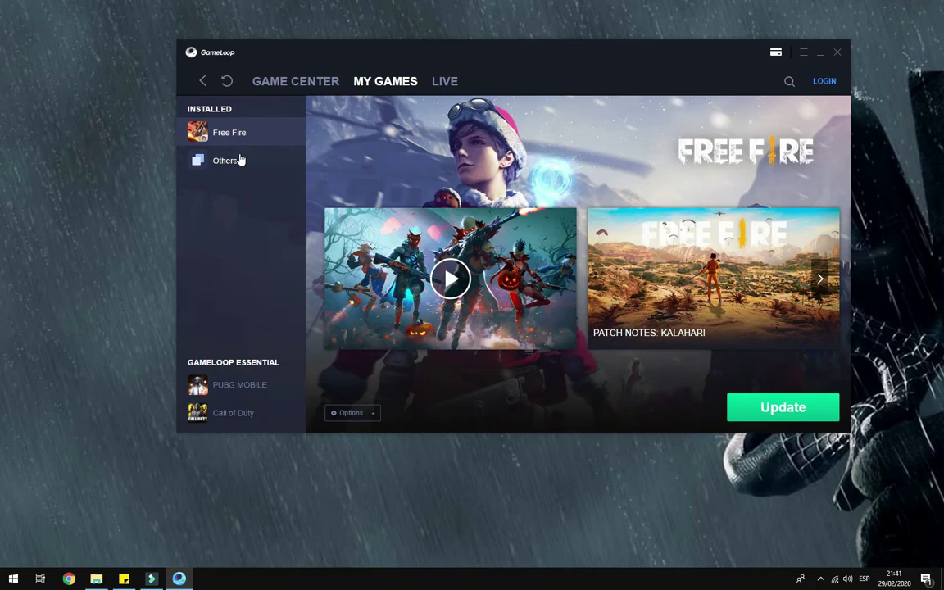
pyautogui.click(243, 165)
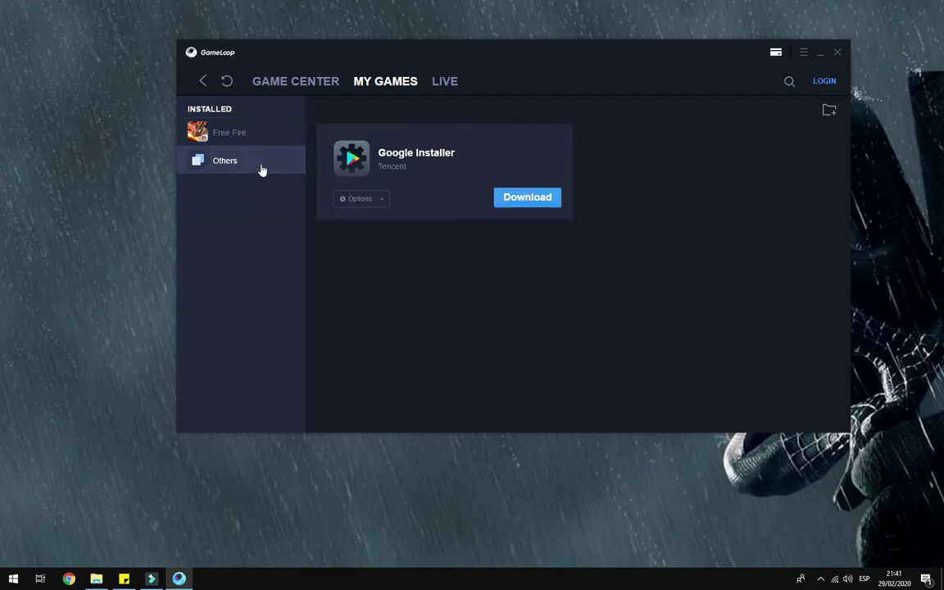
pyautogui.click(376, 202)
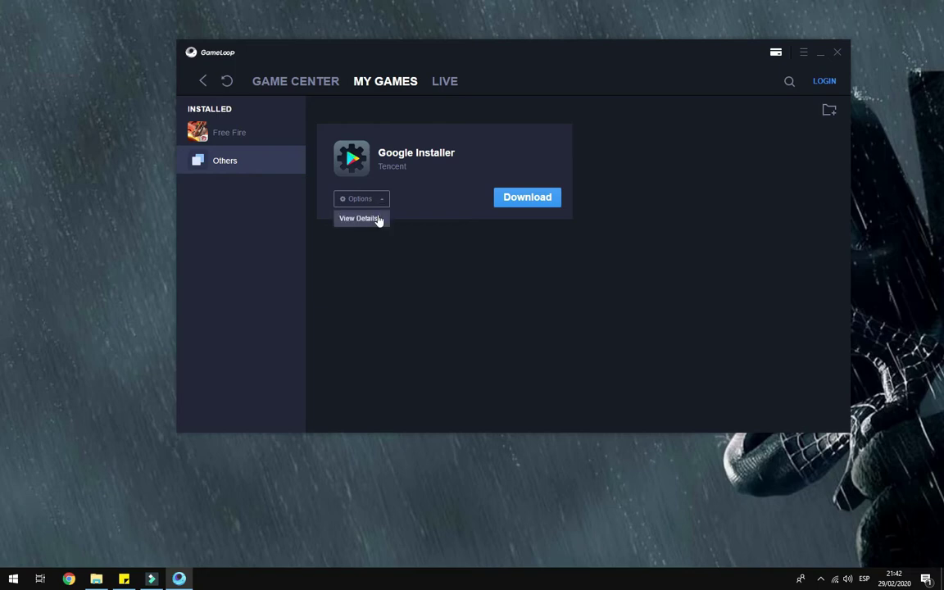
pyautogui.click(357, 218)
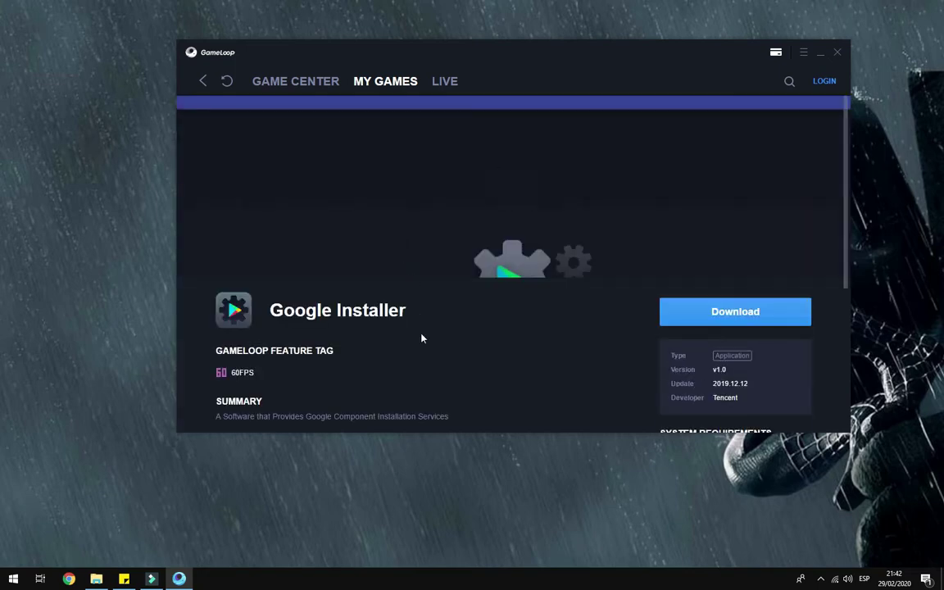
pyautogui.scroll(-2, 423, 339)
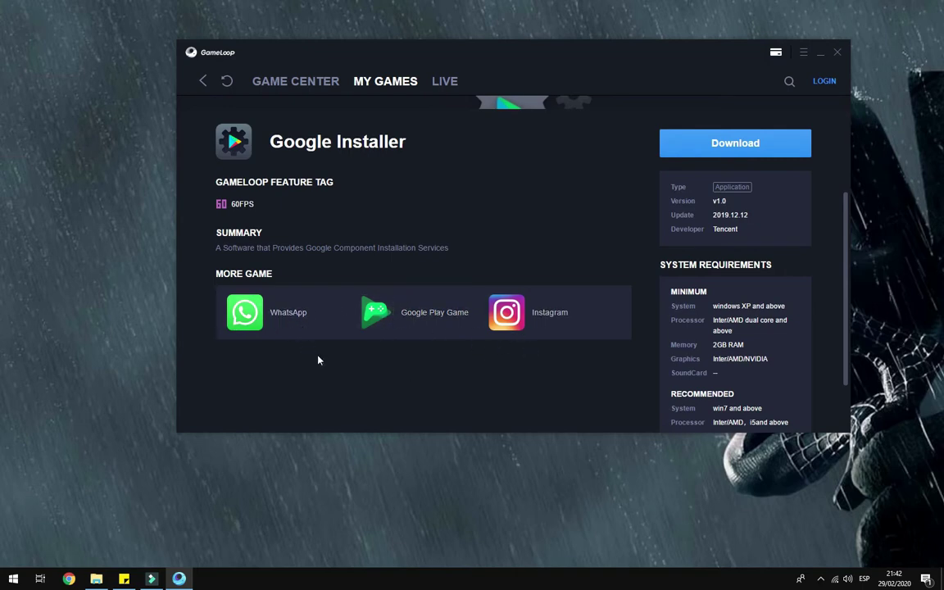
pyautogui.scroll(3, 320, 361)
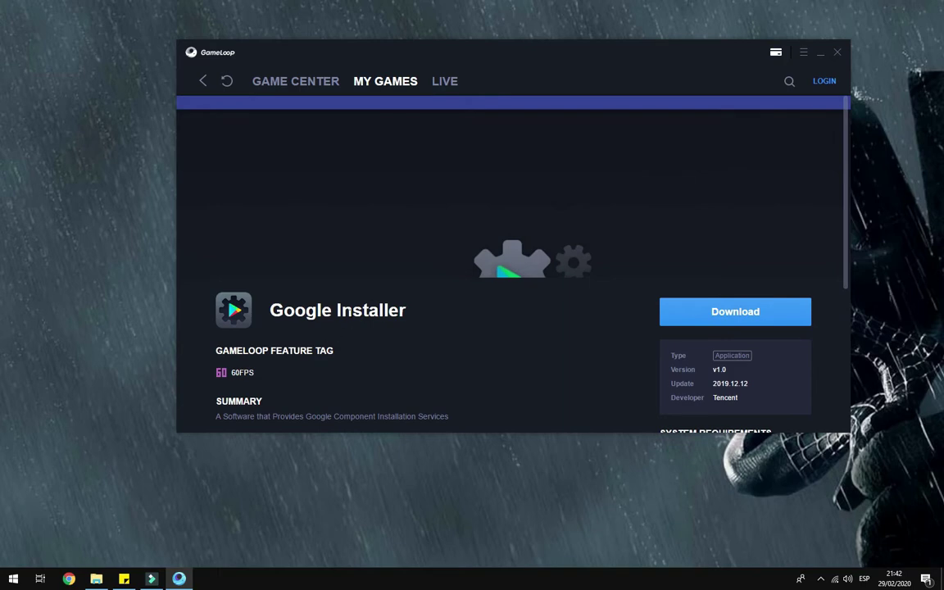
pyautogui.scroll(-2, 319, 361)
pyautogui.scroll(2, 320, 361)
# Return from the details page to the other installed apps and download Google Installer.
pyautogui.click(202, 82)
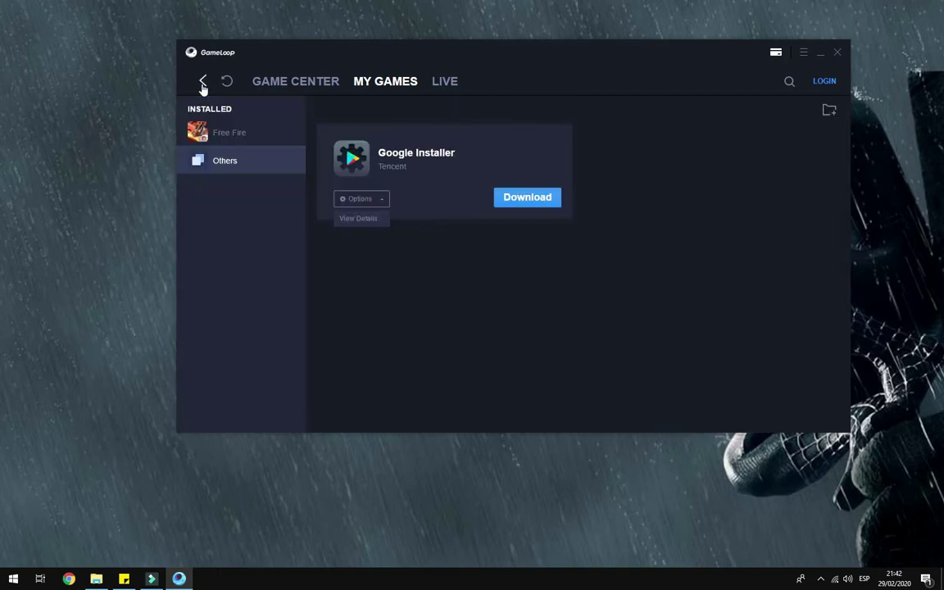
pyautogui.click(520, 204)
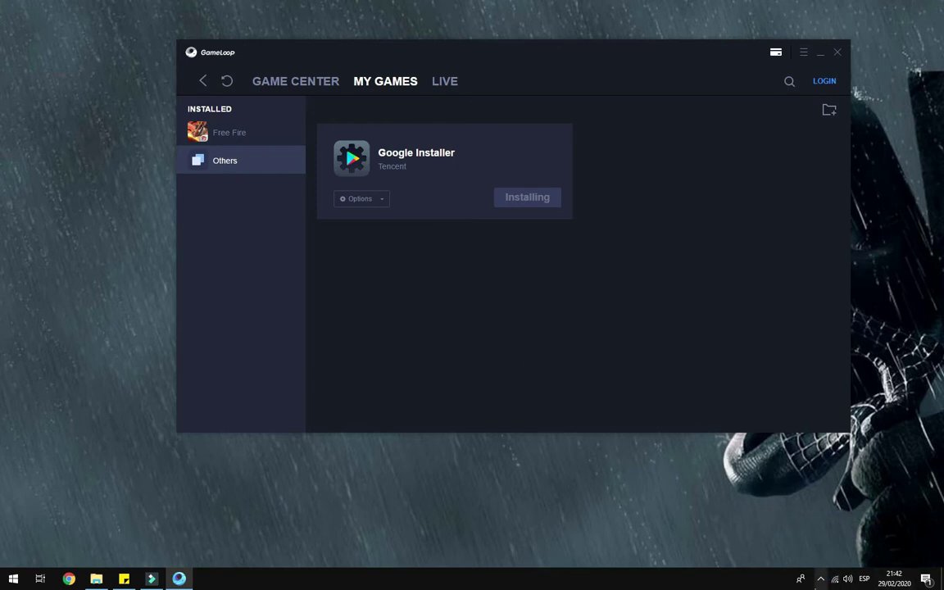
pyautogui.click(820, 579)
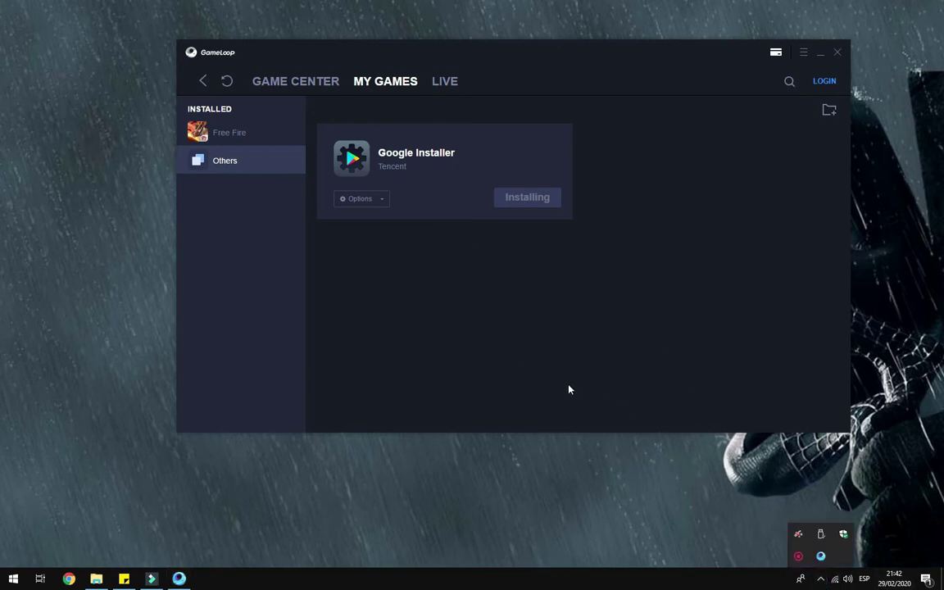
pyautogui.click(236, 144)
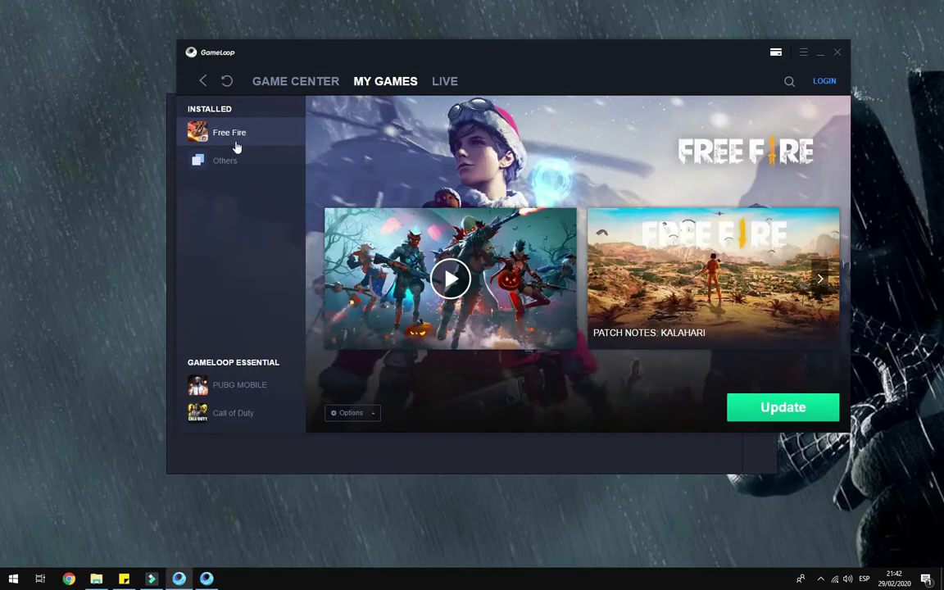
pyautogui.click(238, 154)
pyautogui.click(240, 145)
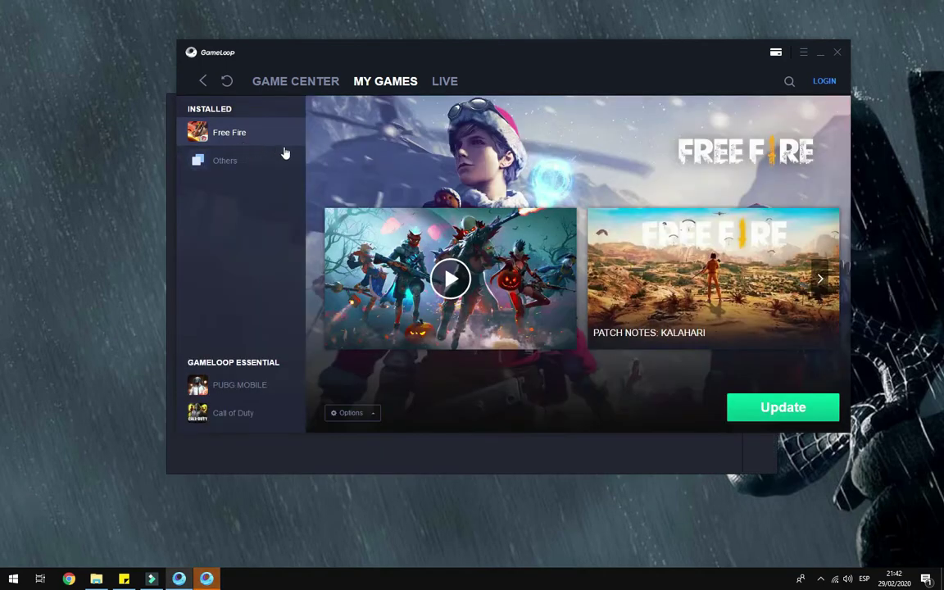
pyautogui.click(226, 160)
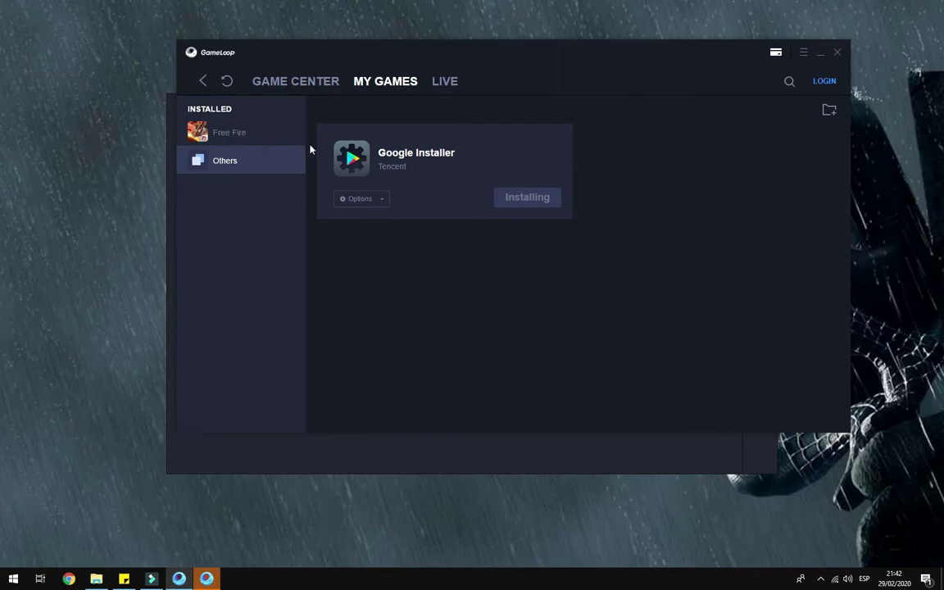
pyautogui.click(262, 134)
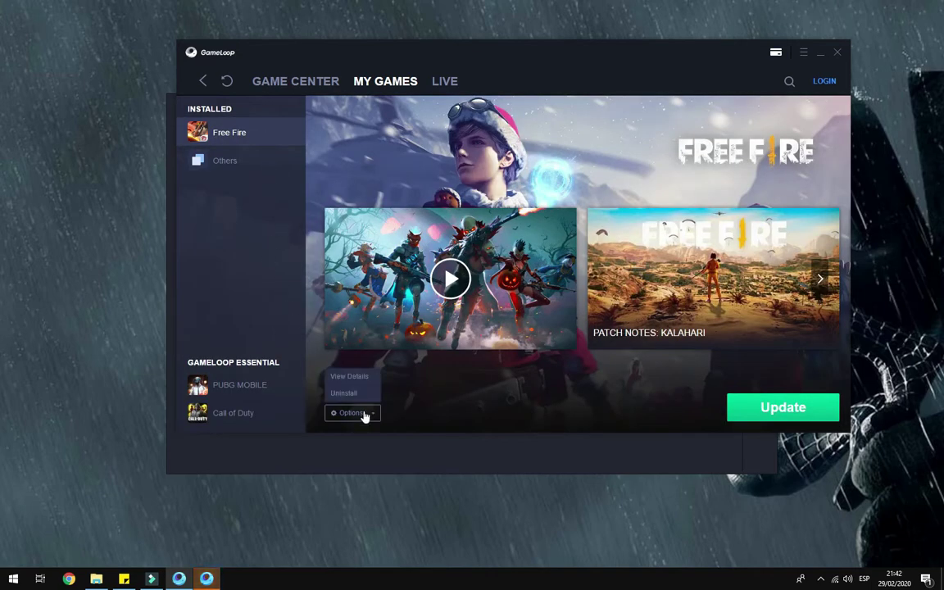
# Switch to the emulator window, open Google Installer, install the Google services and accept the reboot notice.
pyautogui.click(212, 579)
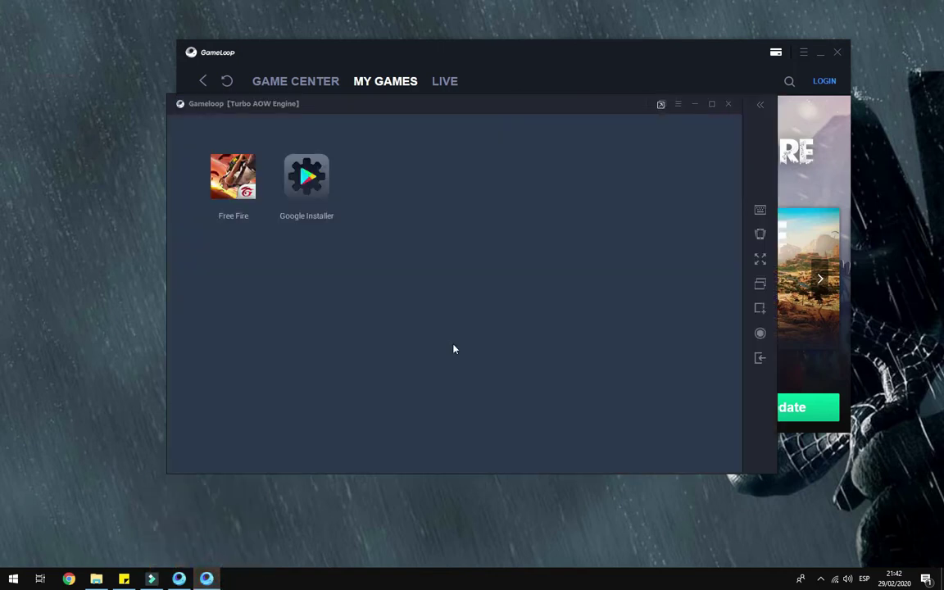
pyautogui.click(322, 194)
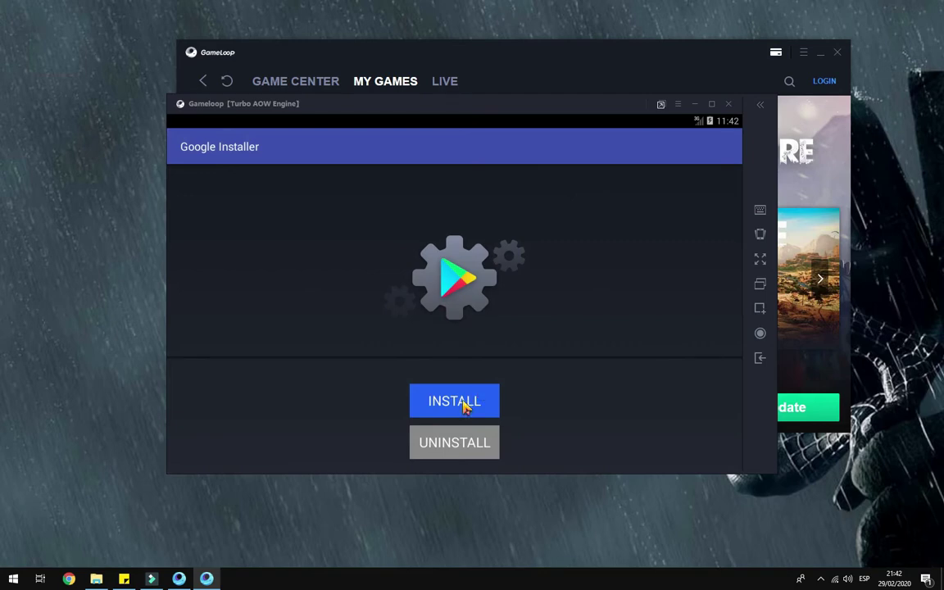
pyautogui.click(465, 407)
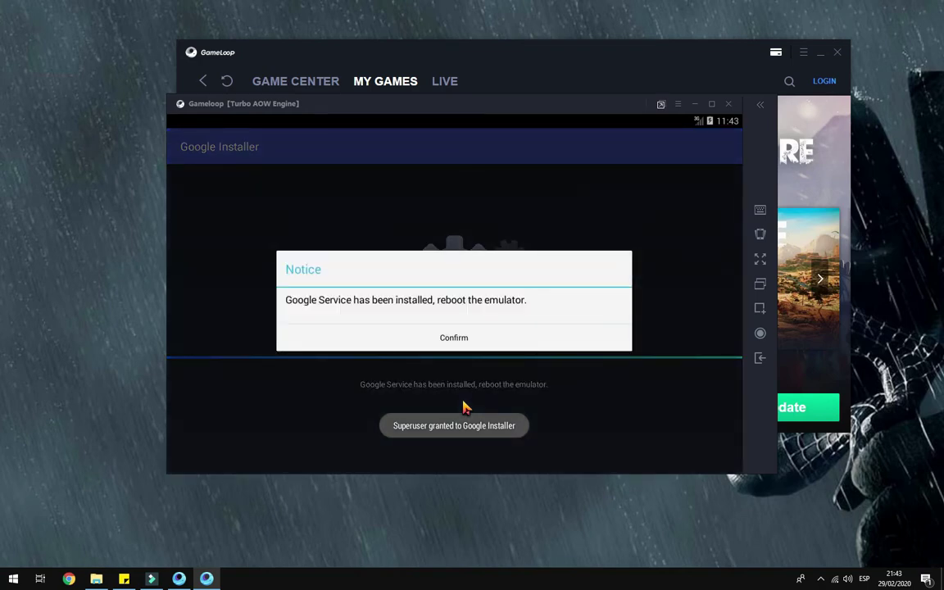
pyautogui.click(455, 341)
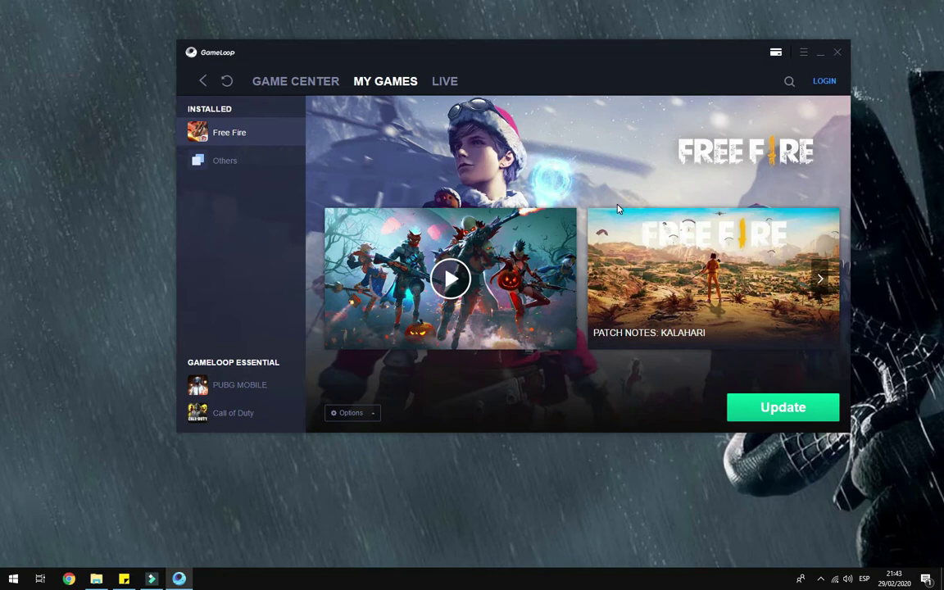
# Refresh the Free Fire page in the game library.
pyautogui.click(803, 55)
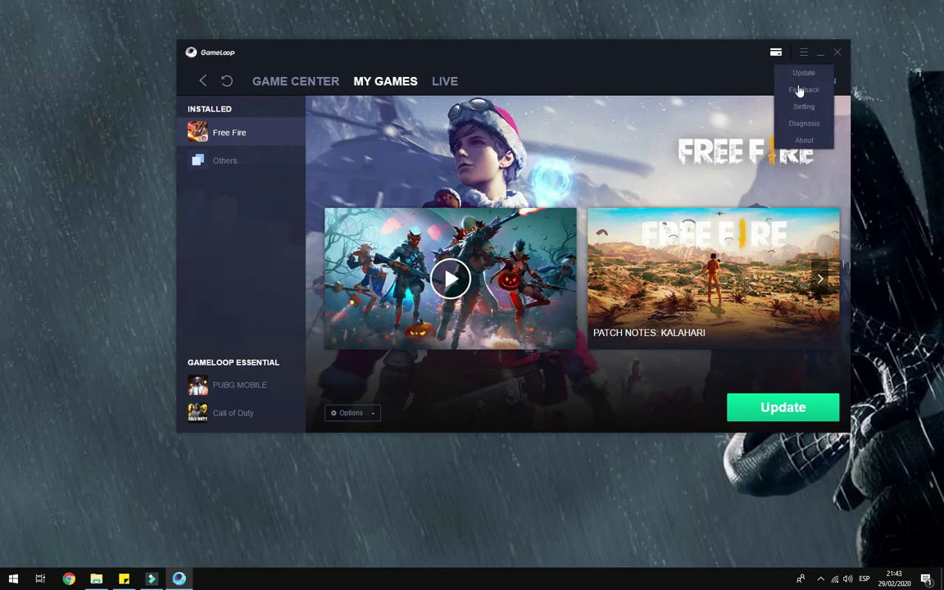
pyautogui.click(737, 75)
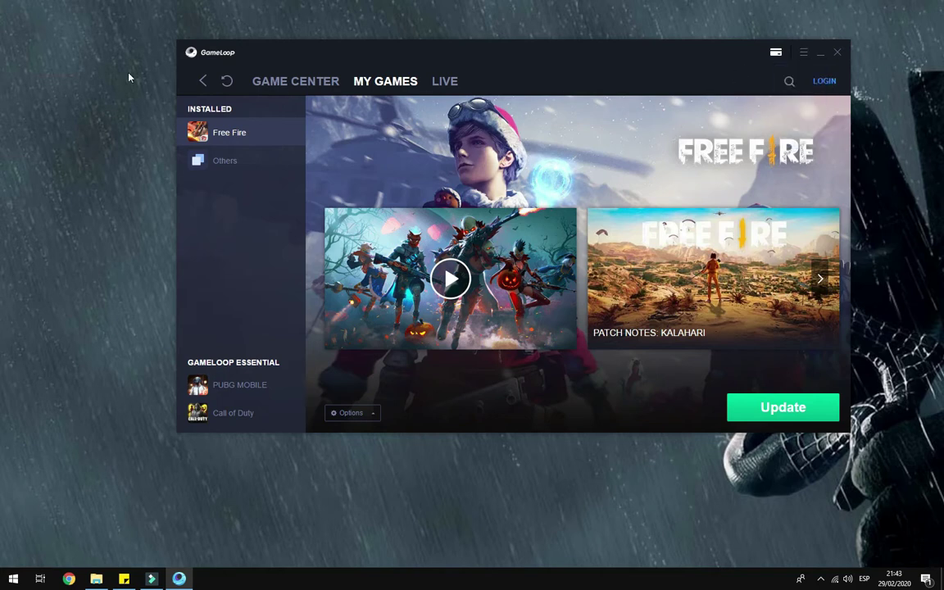
pyautogui.click(227, 82)
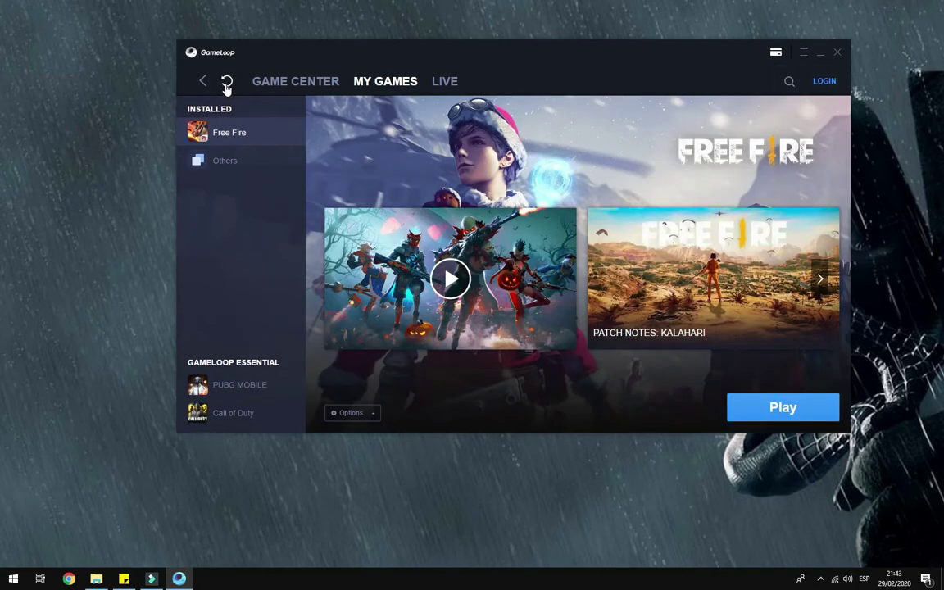
pyautogui.click(227, 82)
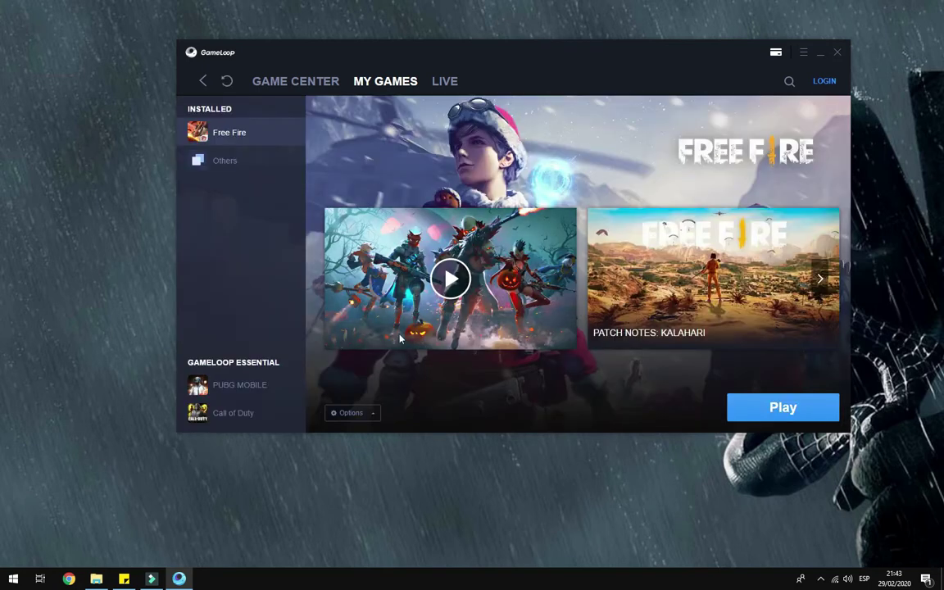
# Close the GameLoop window and restore it from the system tray.
pyautogui.click(837, 54)
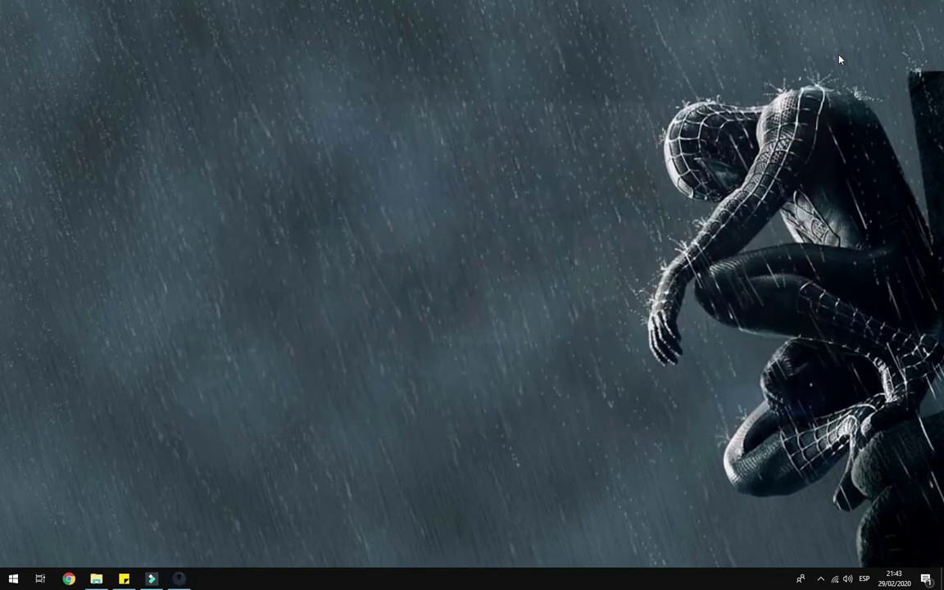
pyautogui.click(821, 579)
pyautogui.rightClick(821, 557)
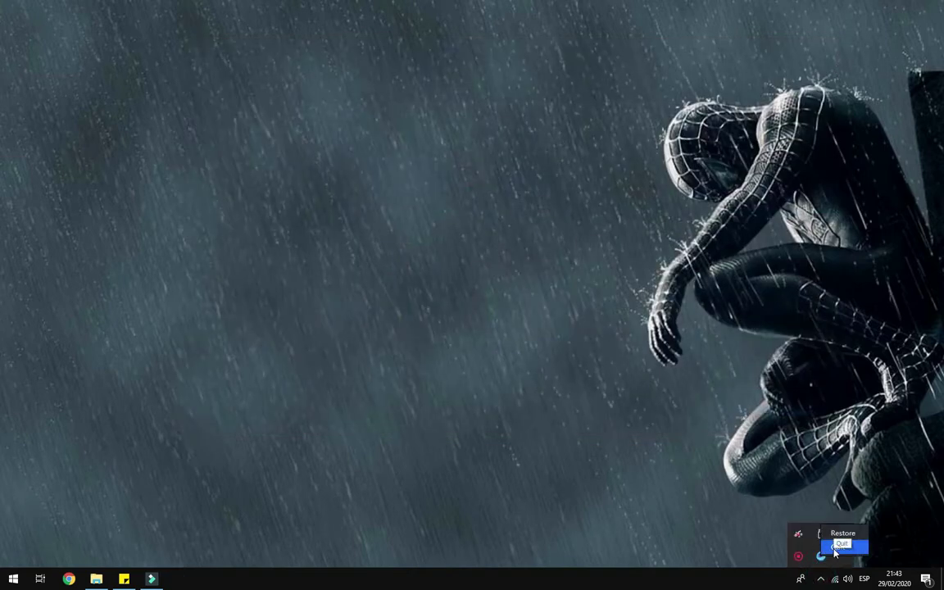
pyautogui.click(843, 533)
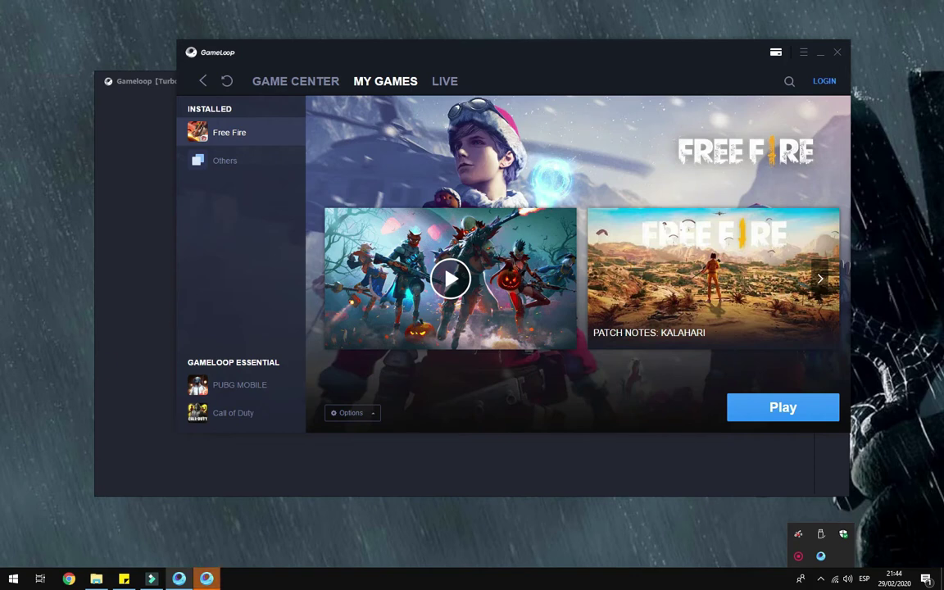
# Switch to the emulator window, dismiss the FreeFire crash notice so it is not shown again, and maximize the window.
pyautogui.click(207, 580)
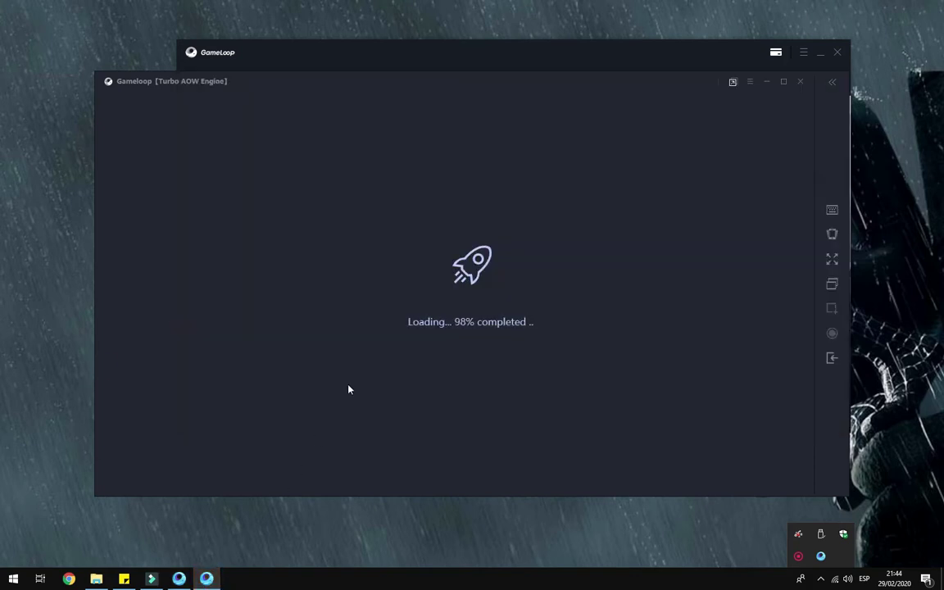
pyautogui.click(822, 580)
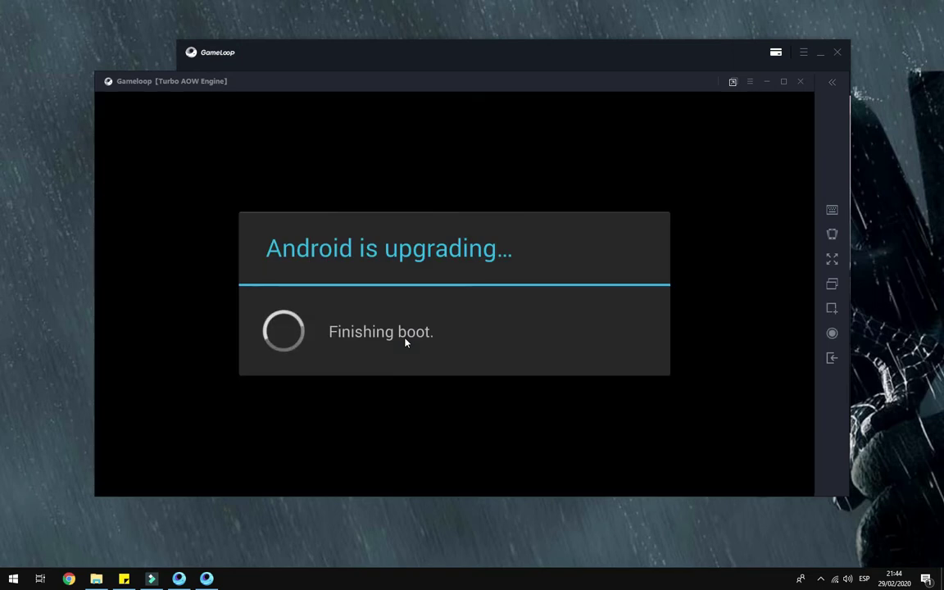
pyautogui.click(405, 343)
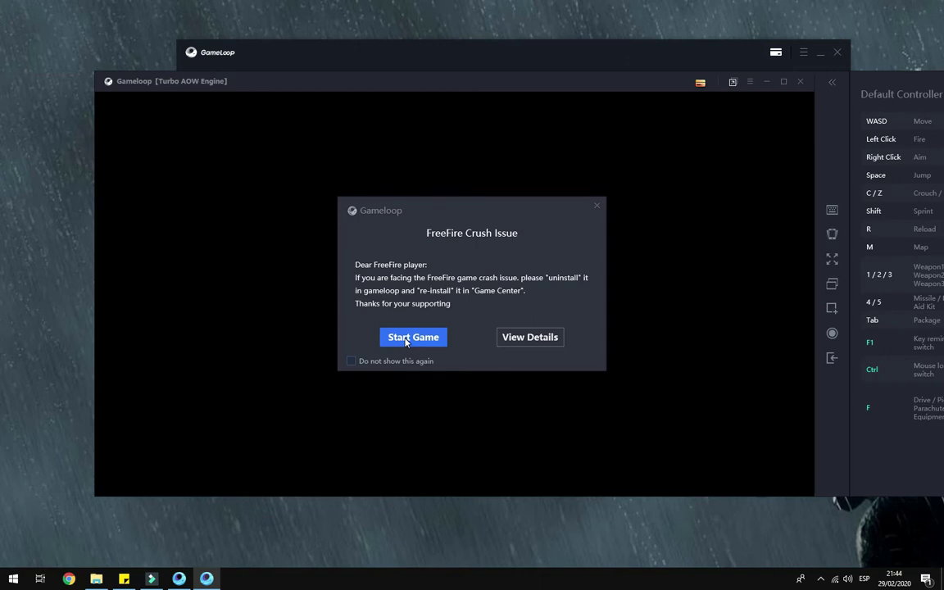
pyautogui.click(352, 362)
pyautogui.click(597, 206)
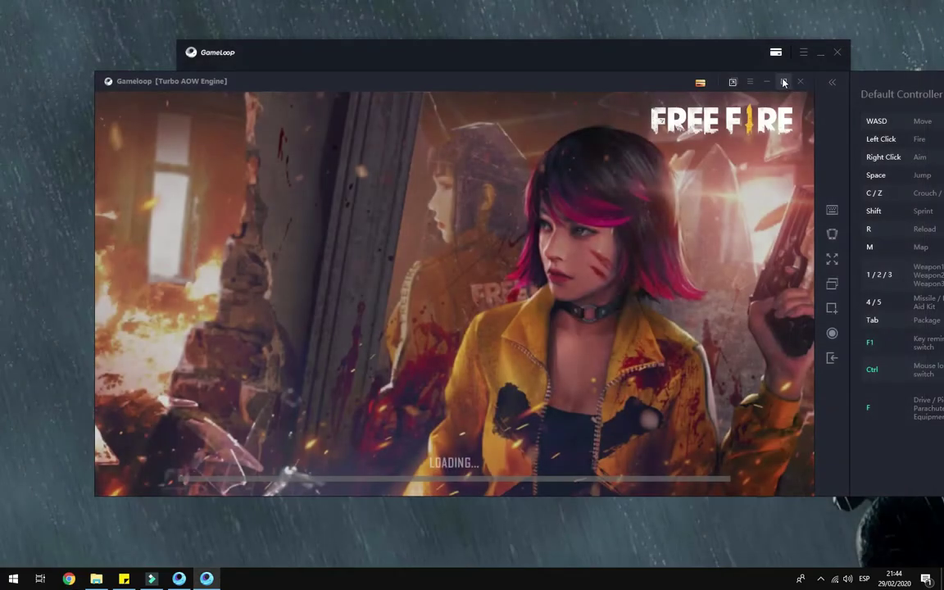
pyautogui.click(784, 82)
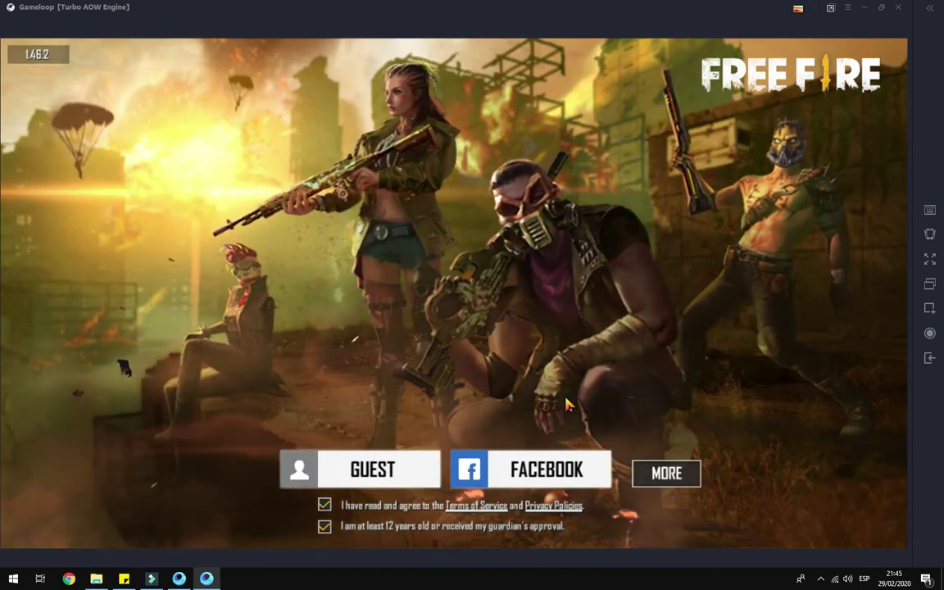
# Choose Google among the additional Free Fire login options and opt to add an existing Google account.
pyautogui.click(648, 483)
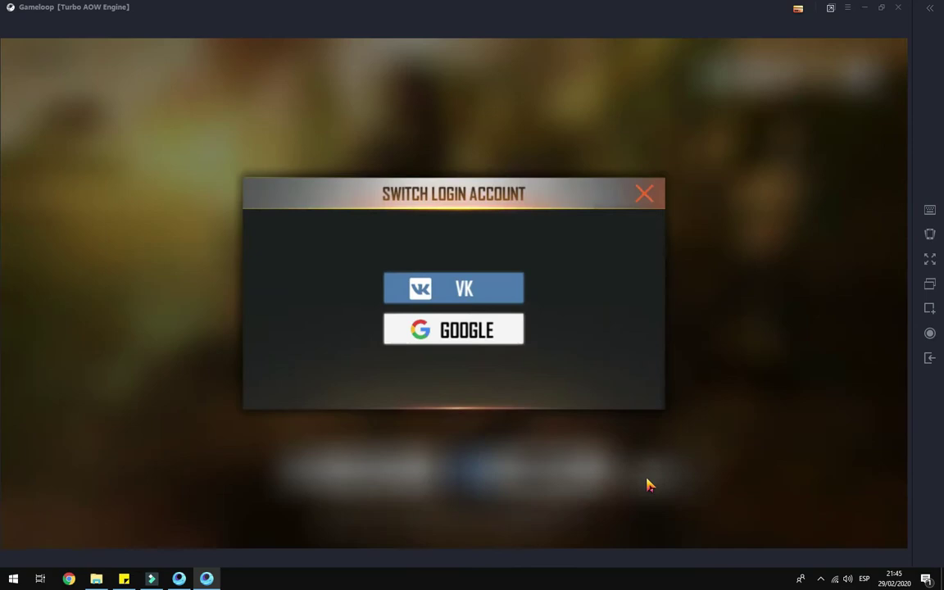
pyautogui.click(455, 331)
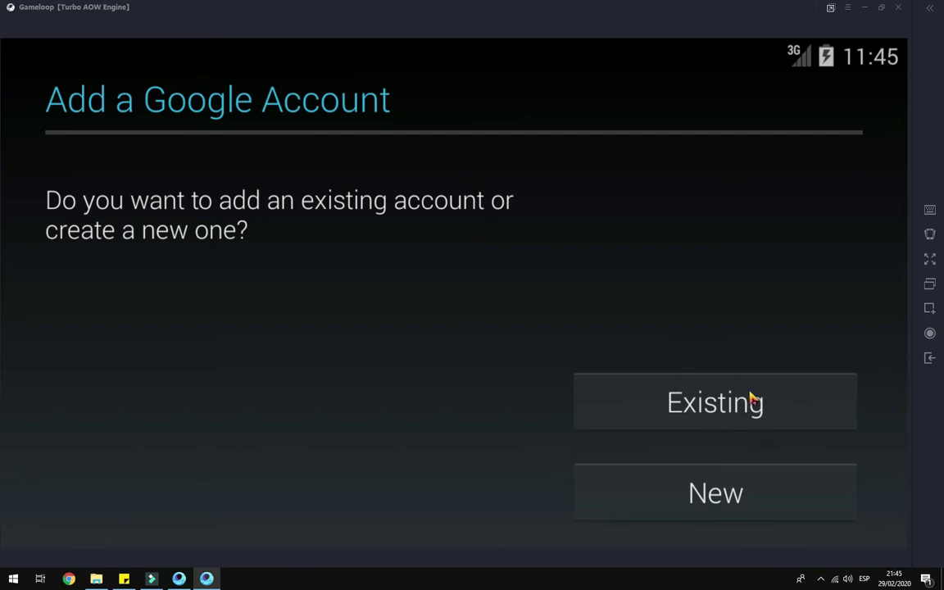
pyautogui.click(709, 408)
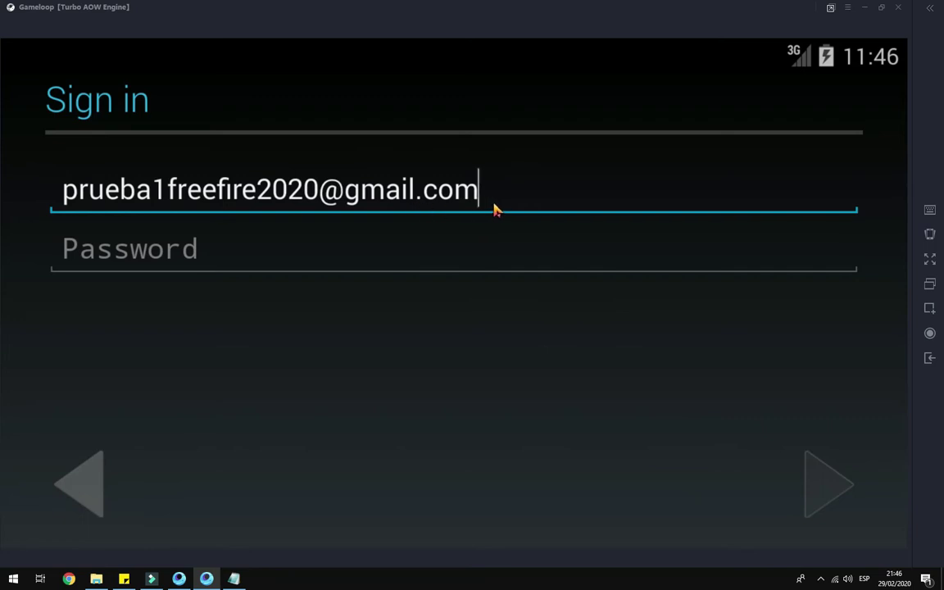
# Enter the Google account's e-mail and password and submit the sign-in form.
pyautogui.click(498, 207)
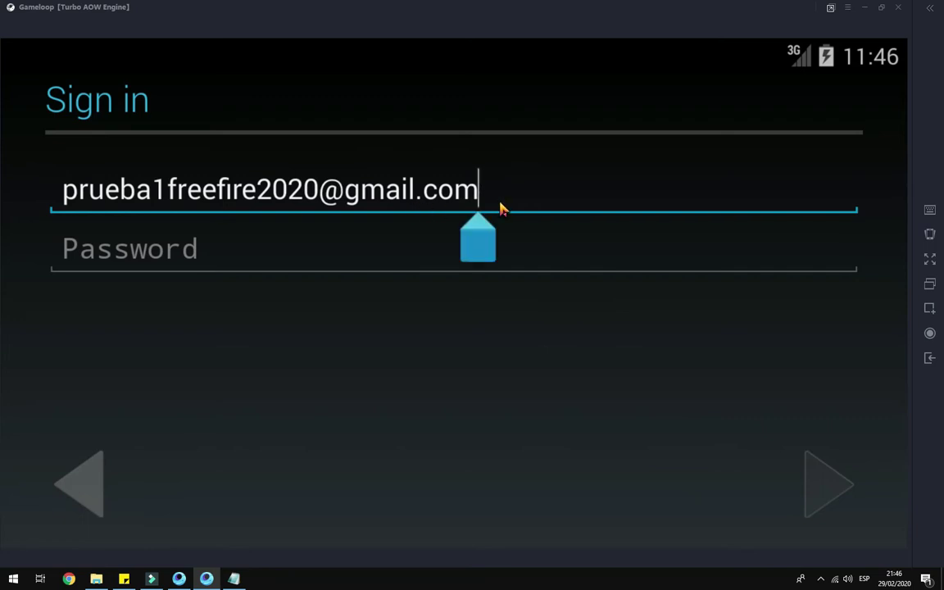
pyautogui.click(419, 255)
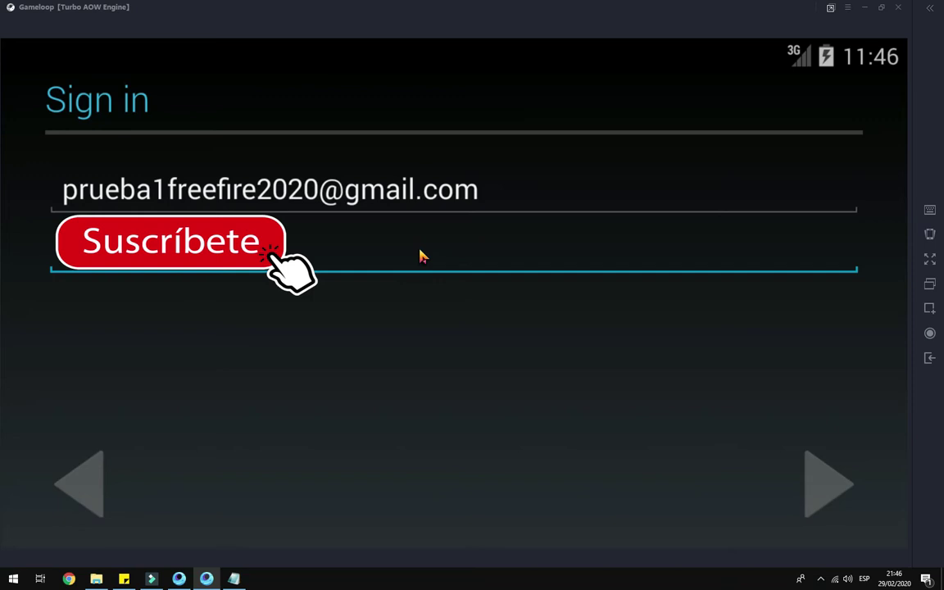
pyautogui.doubleClick(351, 202)
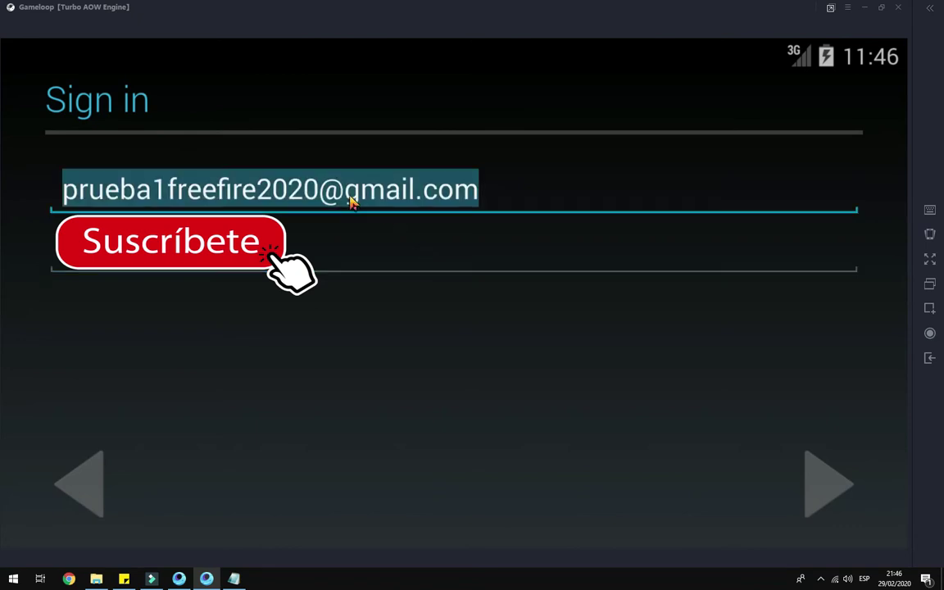
pyautogui.click(484, 202)
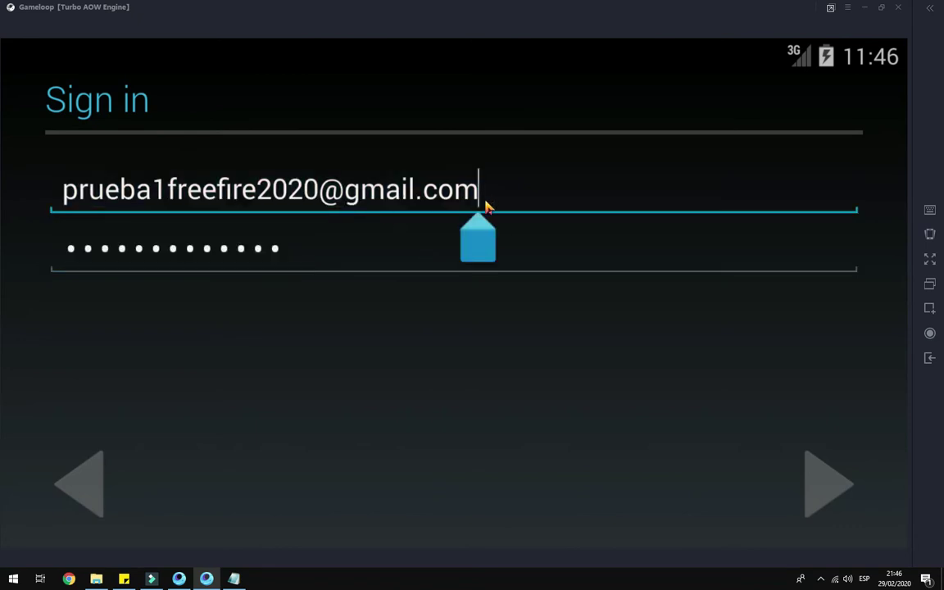
pyautogui.doubleClick(525, 260)
pyautogui.click(826, 491)
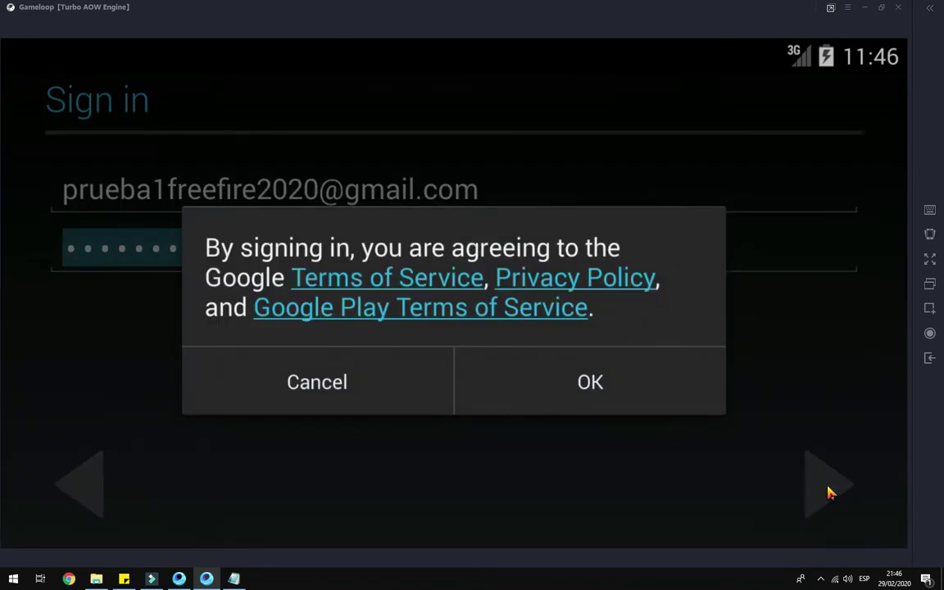
# Accept the Google terms of service and turn off news and offers from Google Play.
pyautogui.click(535, 395)
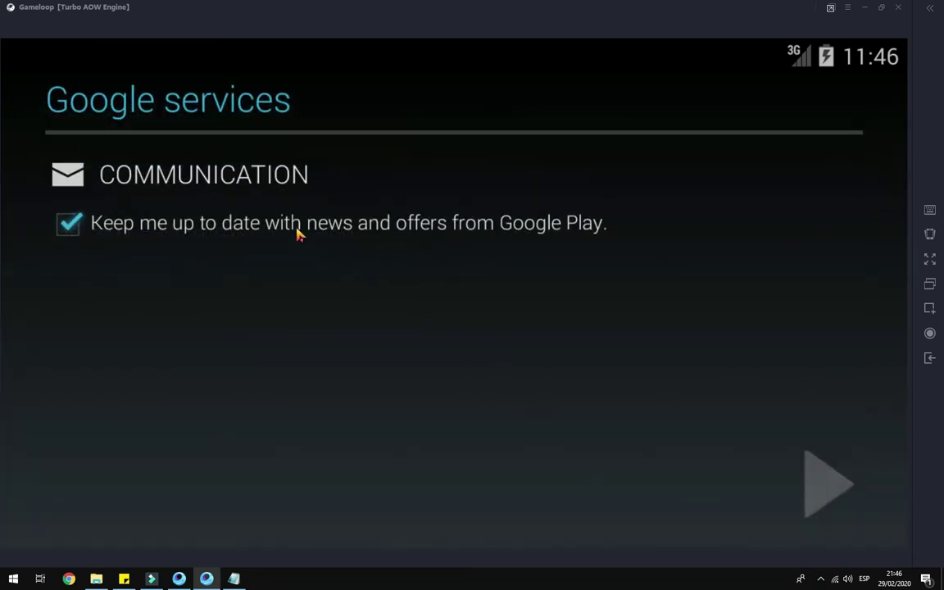
pyautogui.click(78, 235)
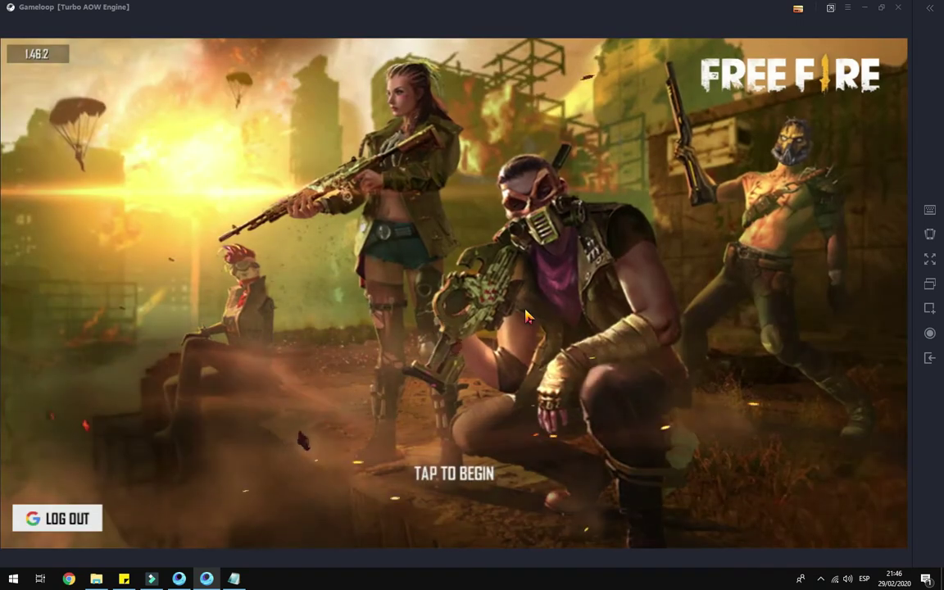
# Begin Free Fire with the Google login and make the character run forward and jump in a match.
pyautogui.click(488, 404)
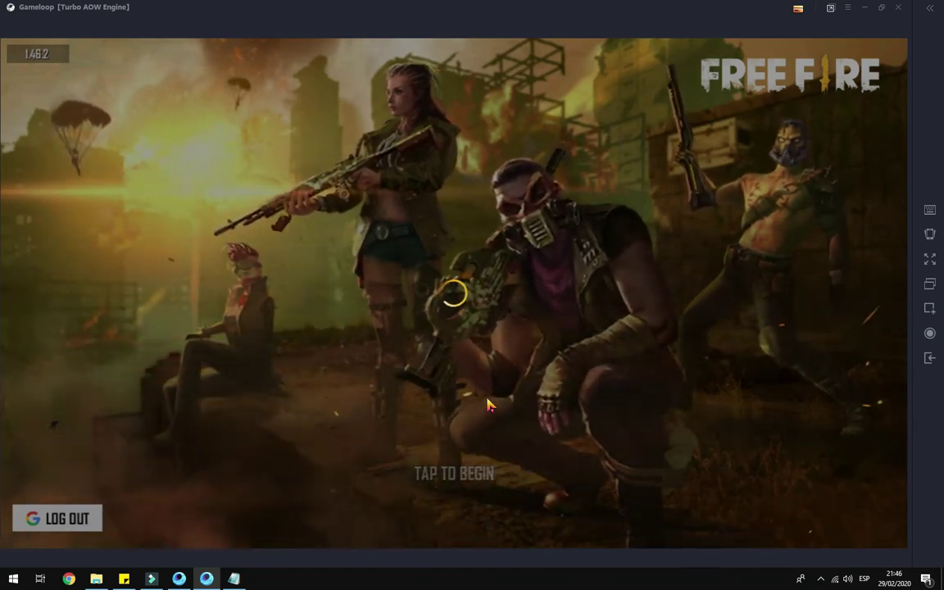
pyautogui.click(470, 459)
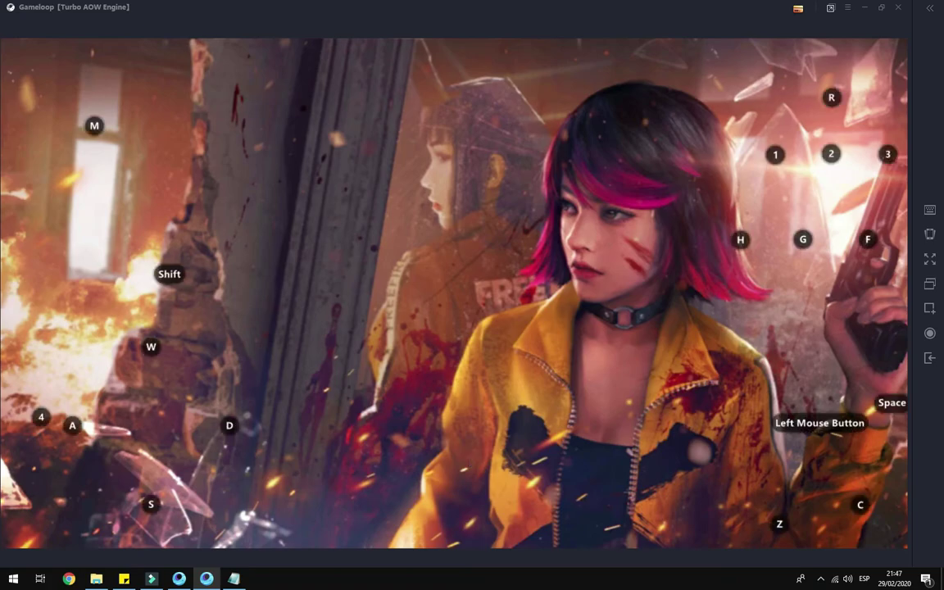
pyautogui.press('w')
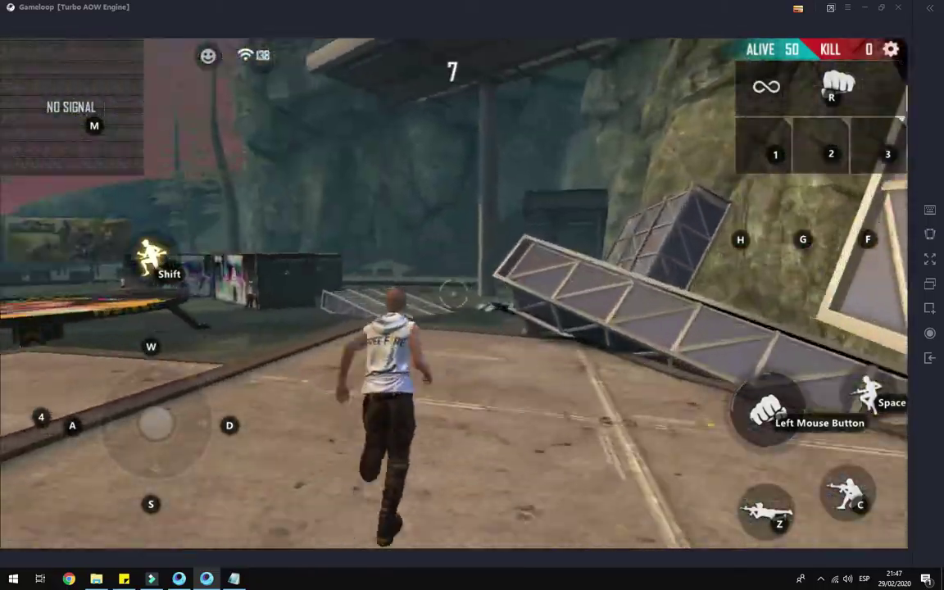
pyautogui.press('space')
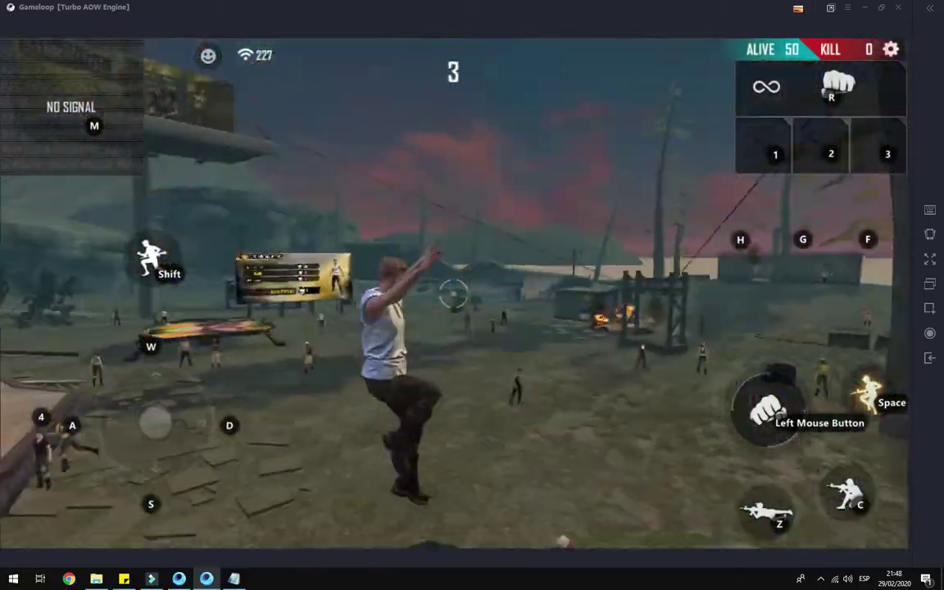